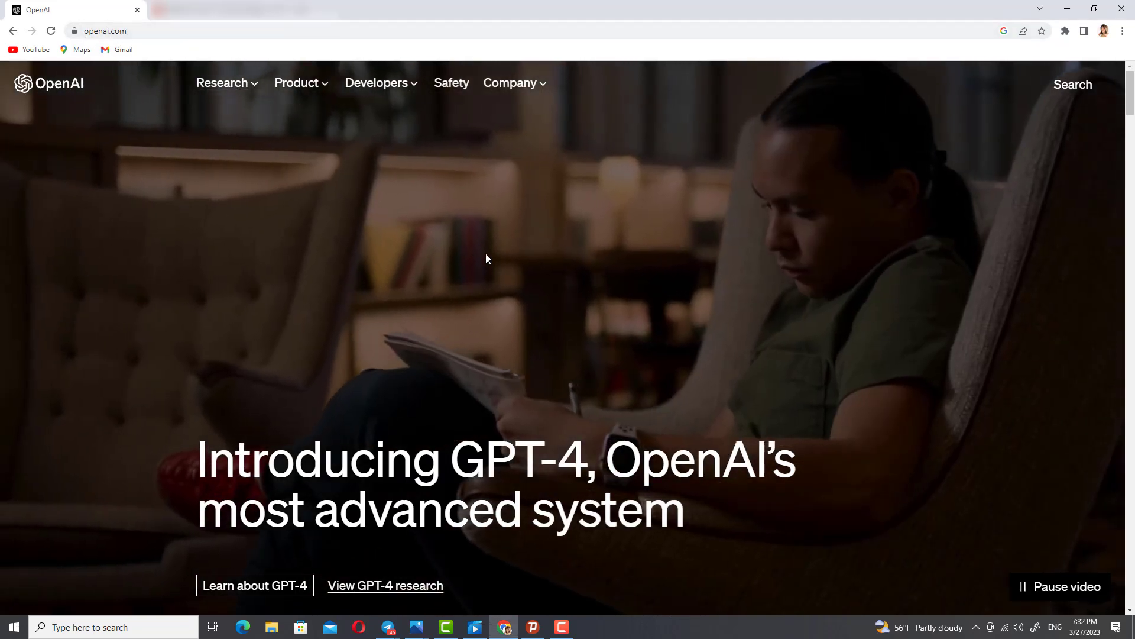
- Browse the OpenAI homepage and go to the DALL·E 2 product page via Product
scroll(512, 293, "down", 1)
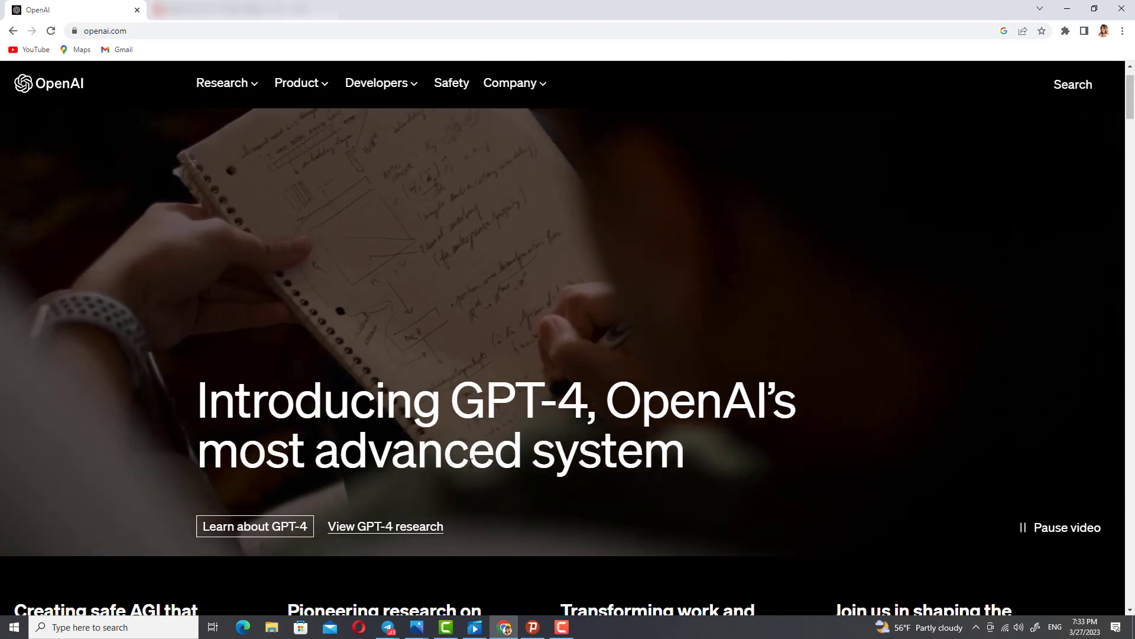
scroll(600, 260, "down", 5)
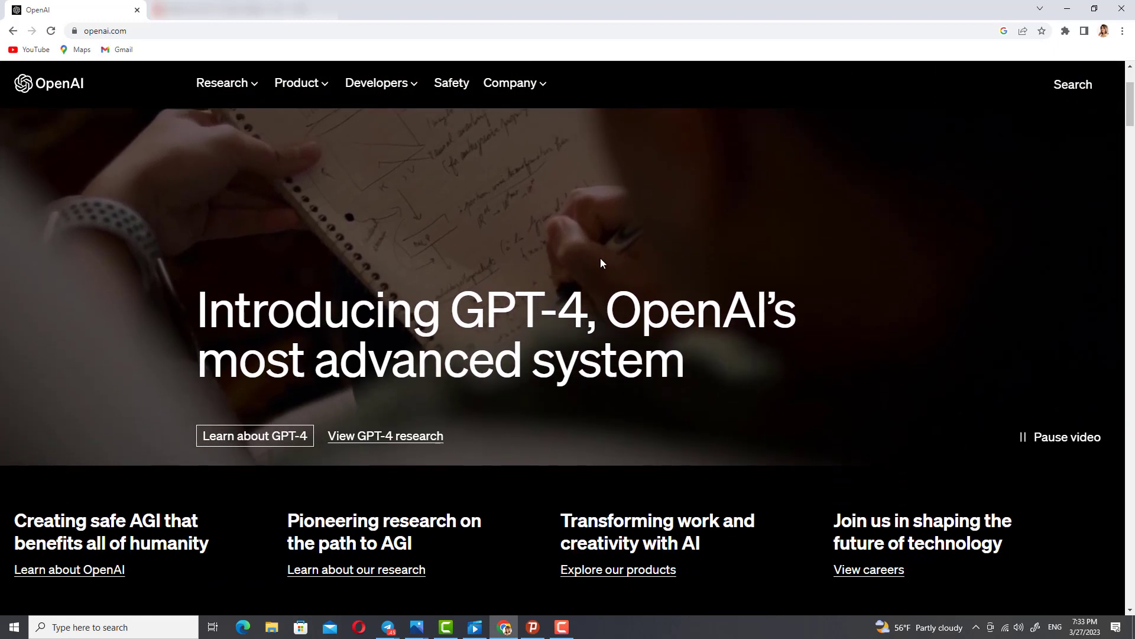
scroll(601, 262, "down", 5)
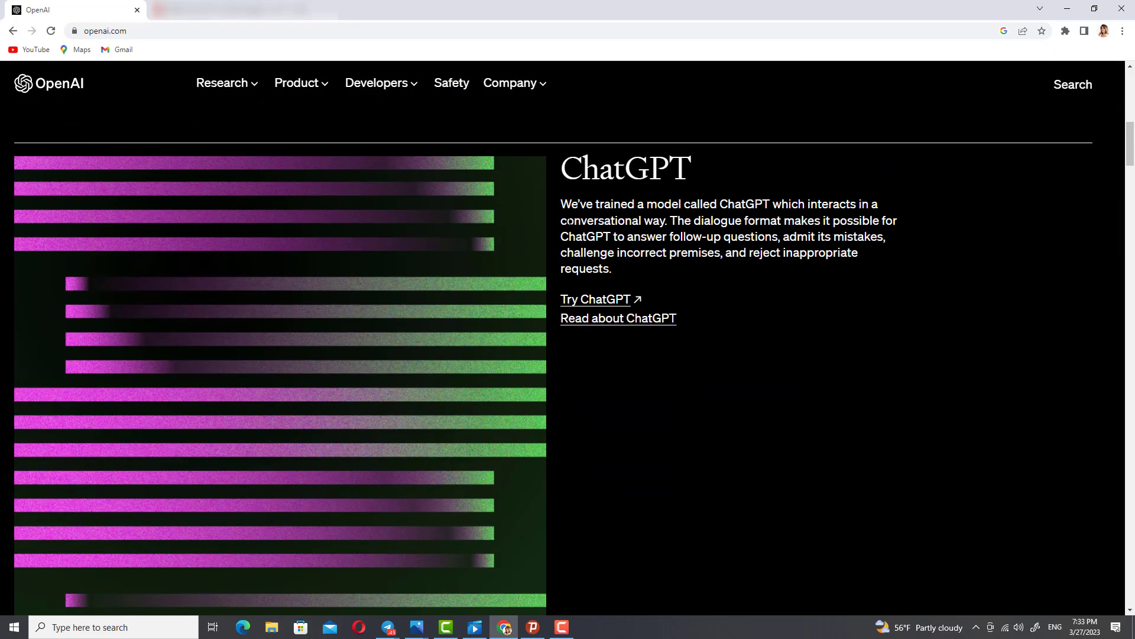
scroll(641, 194, "down", 11)
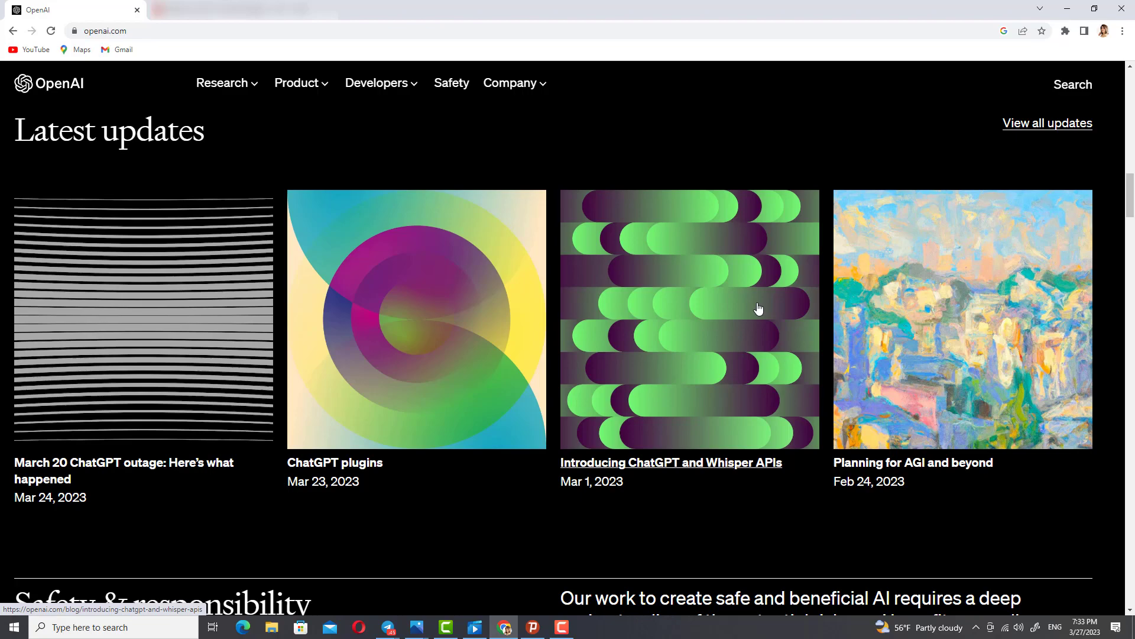
scroll(757, 307, "down", 2)
scroll(855, 337, "down", 5)
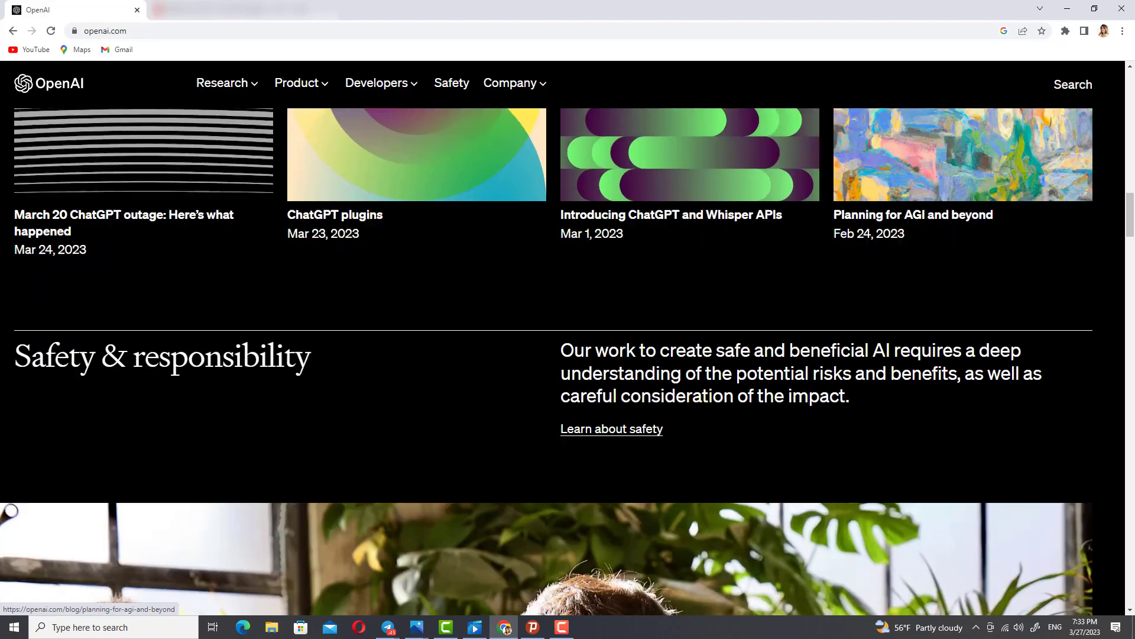
scroll(844, 329, "up", 9)
scroll(591, 340, "up", 8)
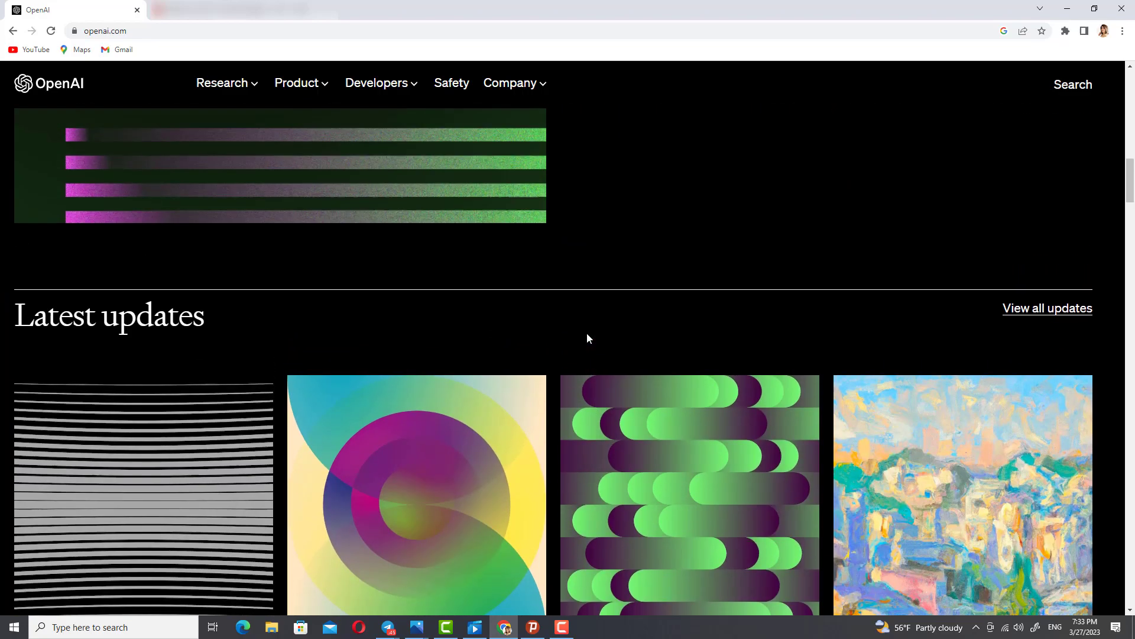
left_click(327, 87)
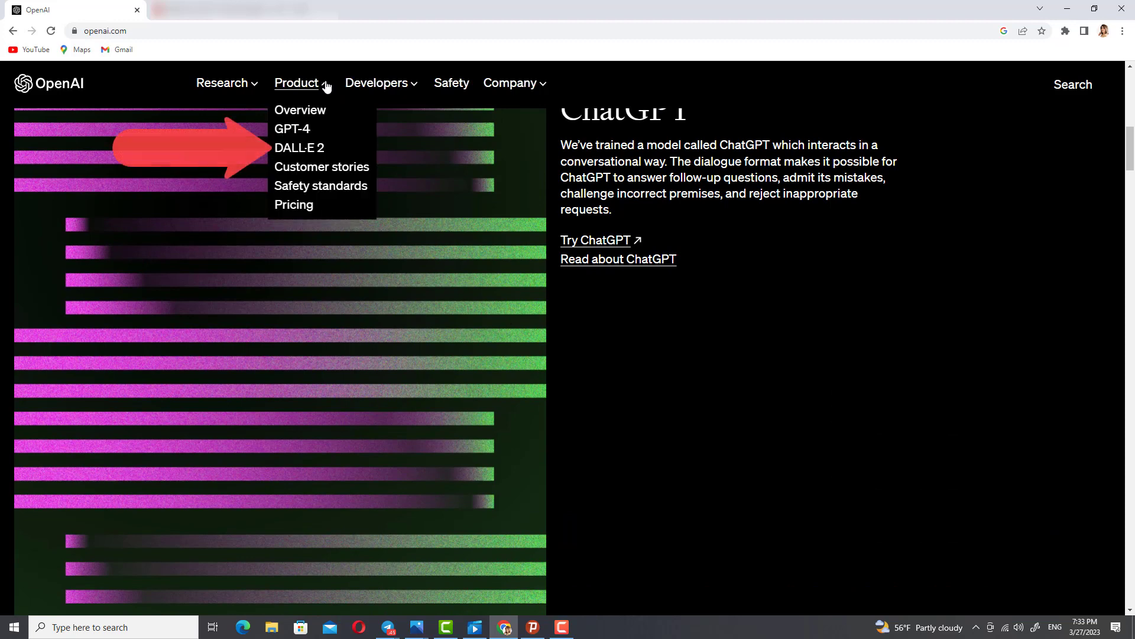
left_click(308, 151)
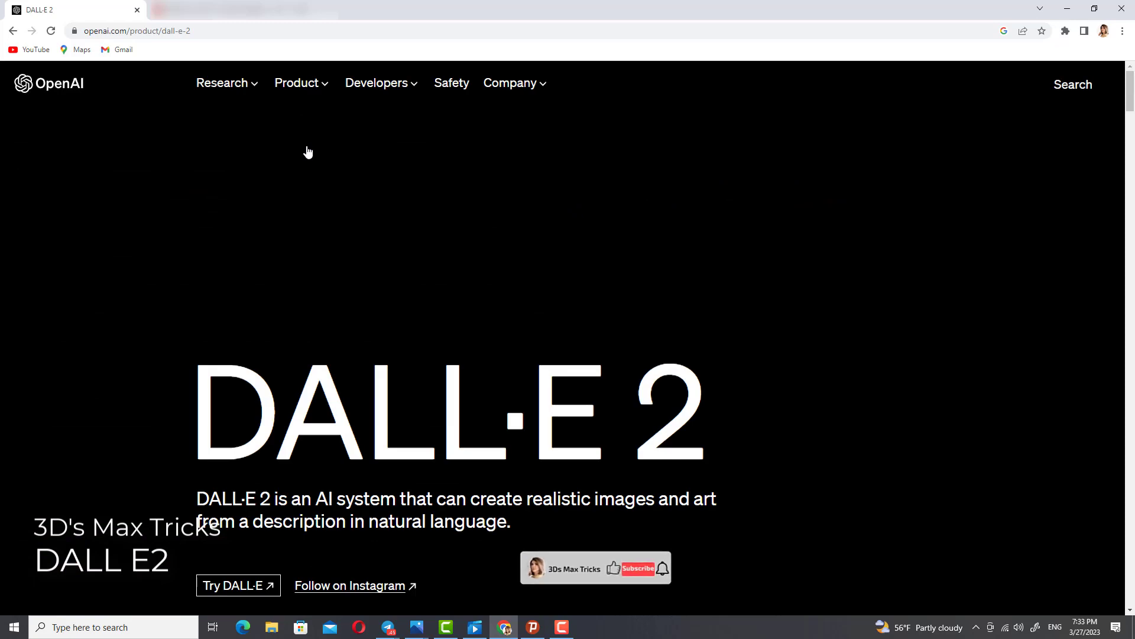
- Play the 'DALL-E 2 explained' video, then return to the top of the page
scroll(312, 147, "down", 4)
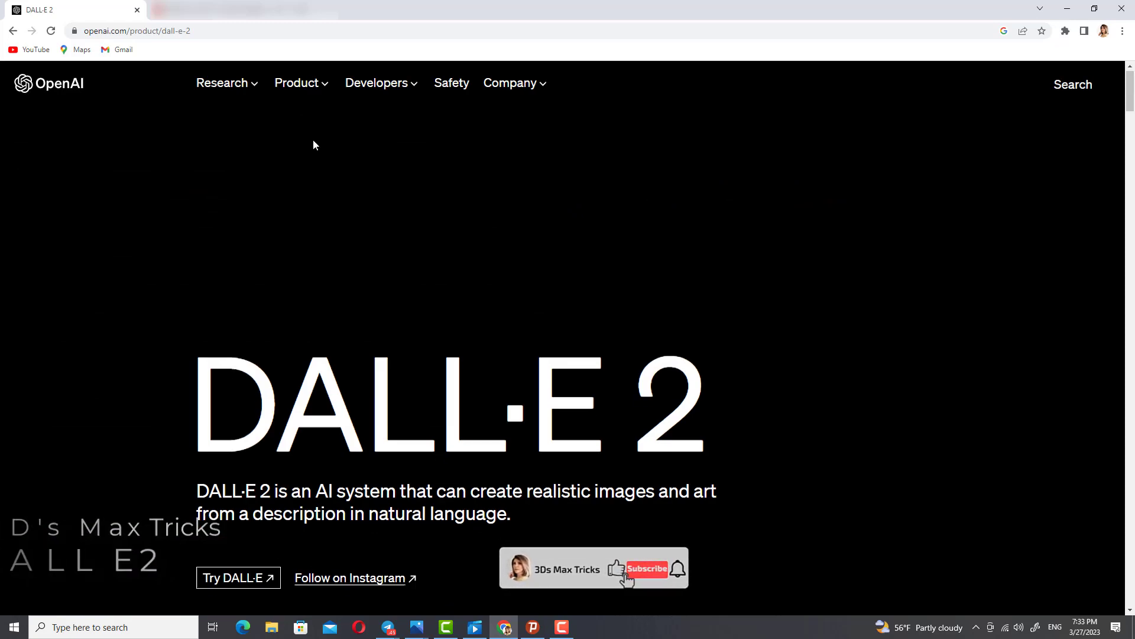
scroll(315, 145, "up", 4)
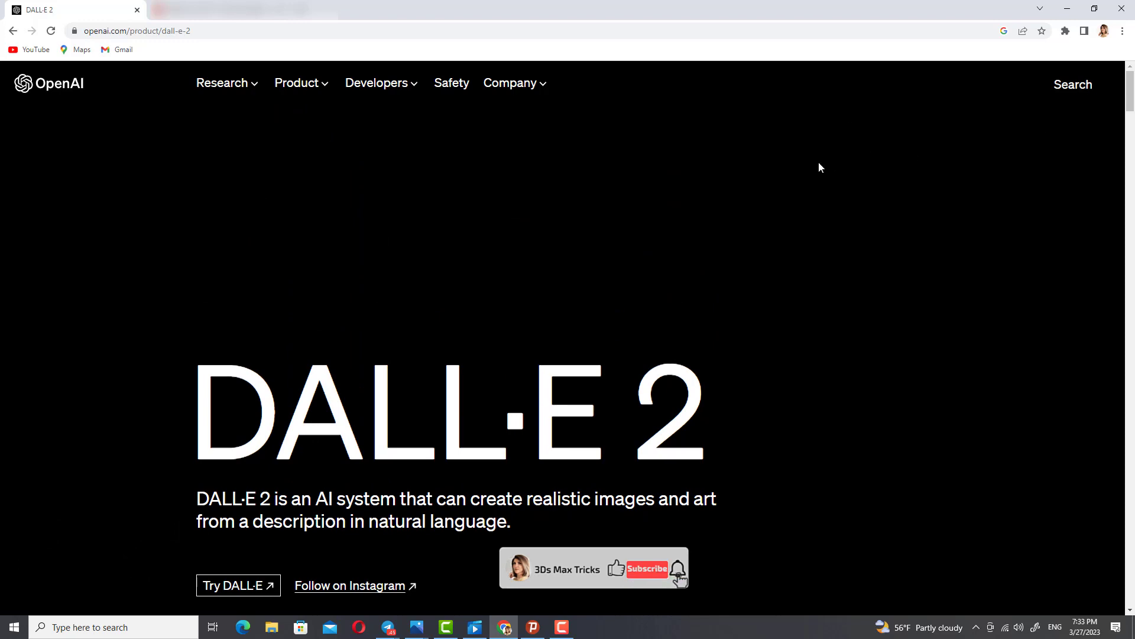
scroll(833, 193, "down", 10)
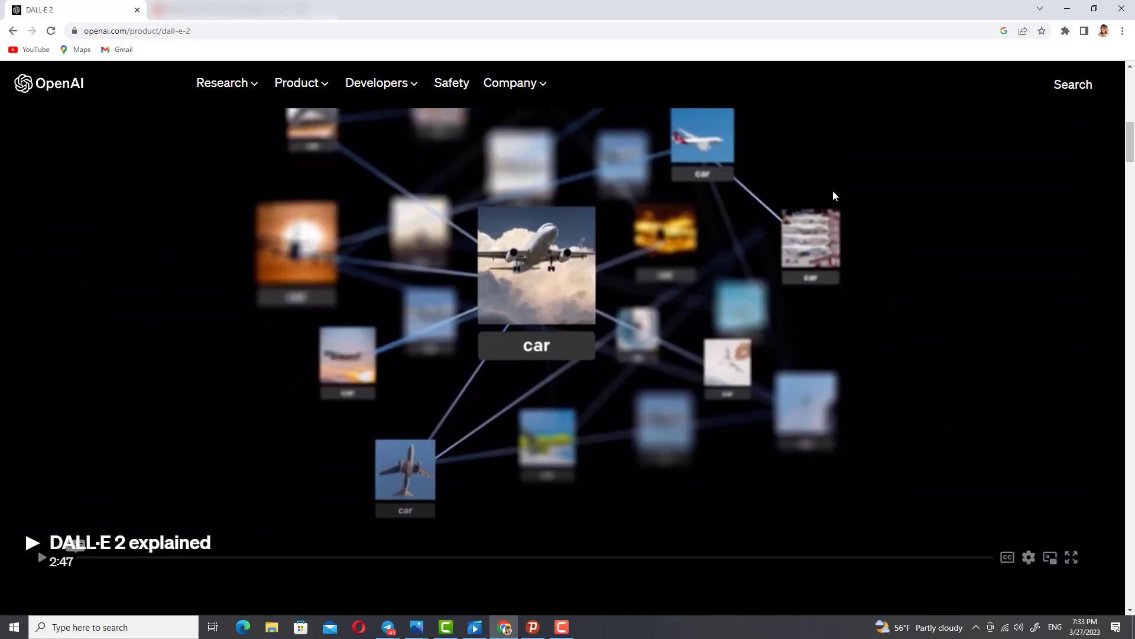
left_click(36, 547)
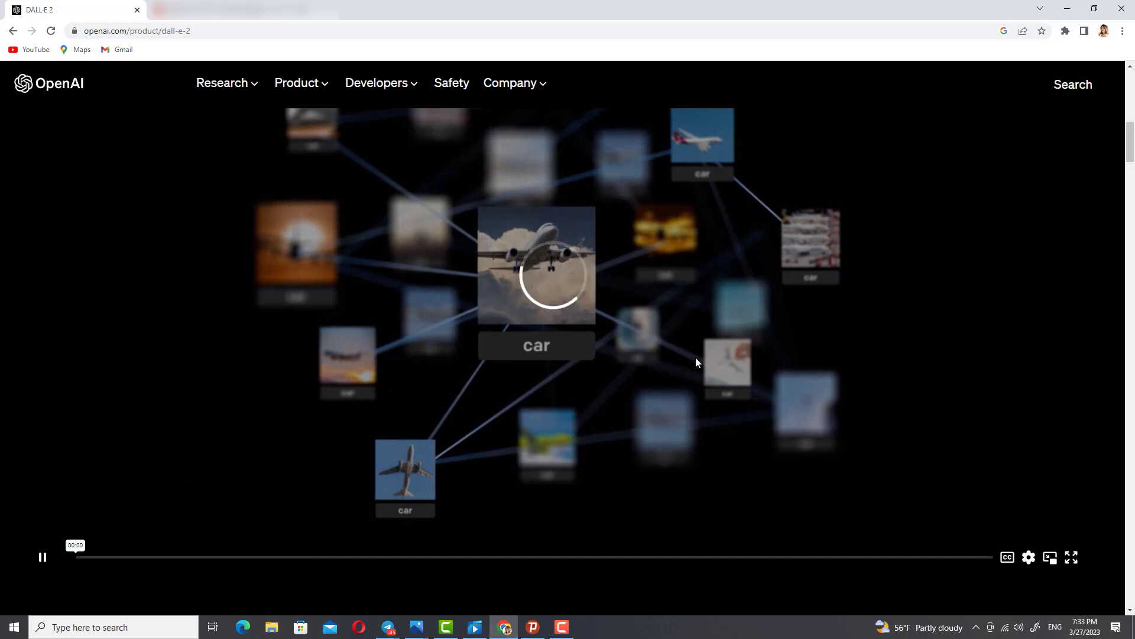
scroll(695, 357, "down", 5)
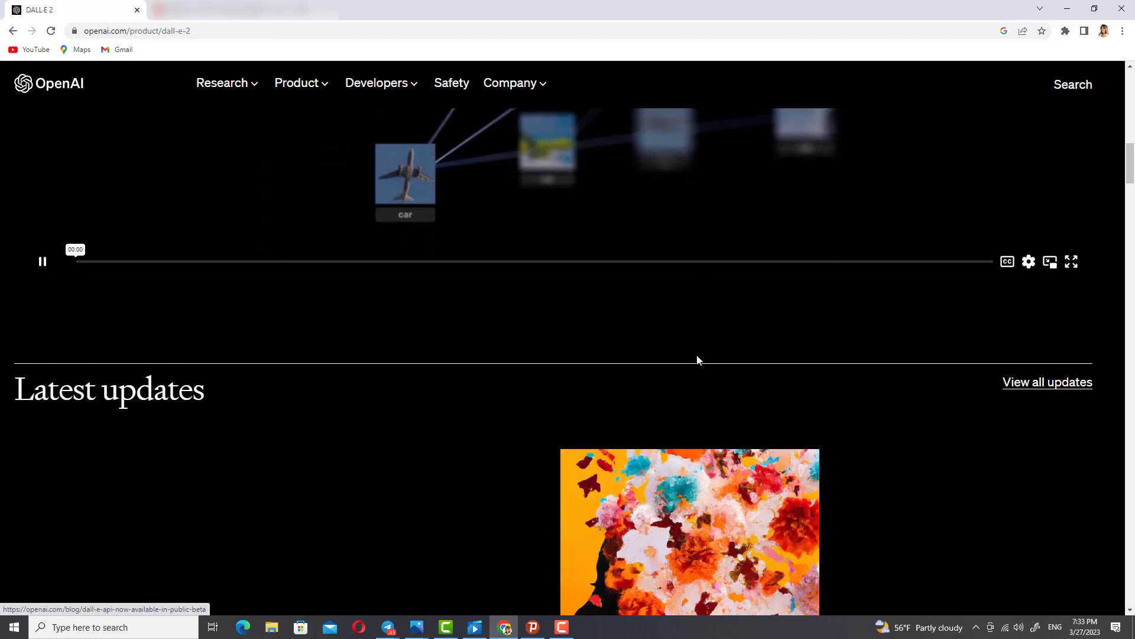
scroll(698, 349, "down", 5)
scroll(952, 269, "up", 10)
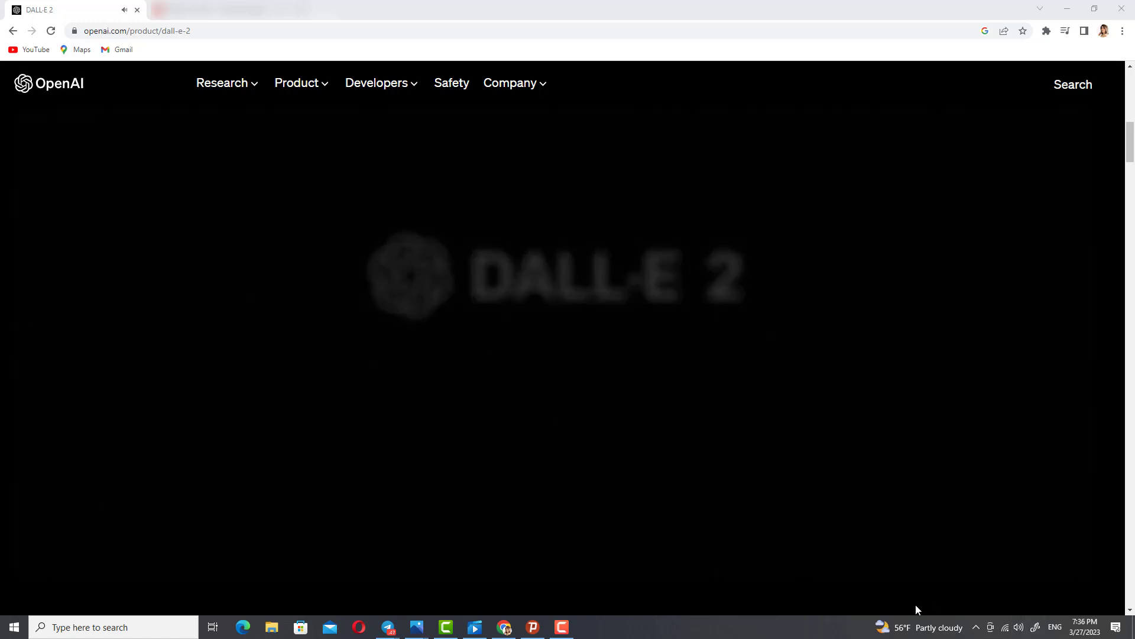
- Start DALL·E in a new tab and sign in with the saved e-mail and account password
left_click(224, 470)
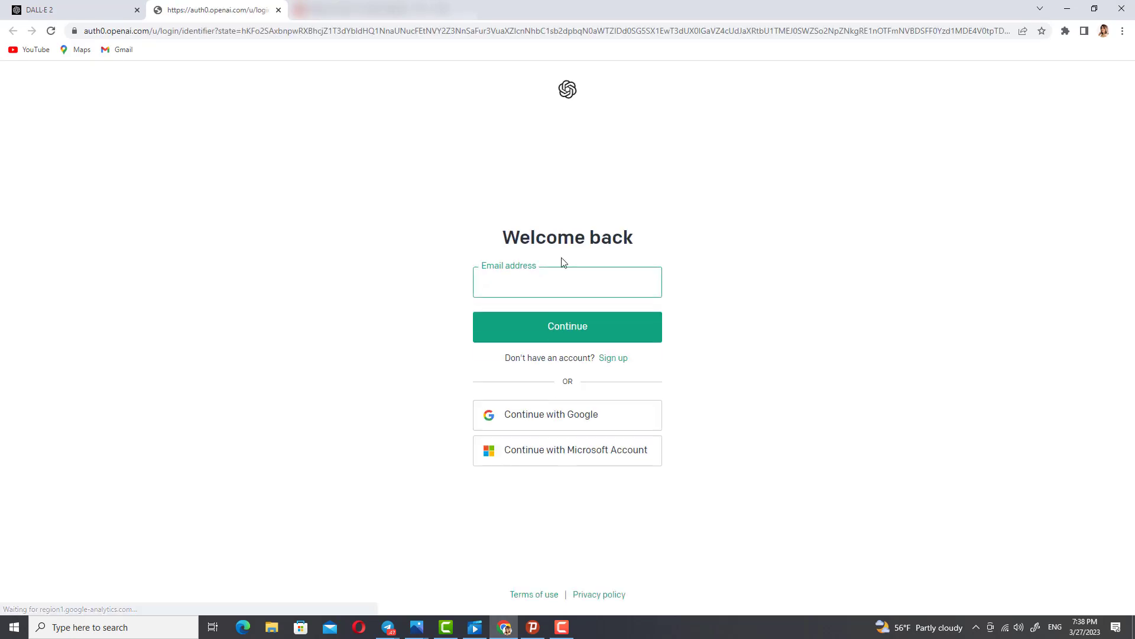
left_click(560, 281)
left_click(554, 339)
left_click(571, 326)
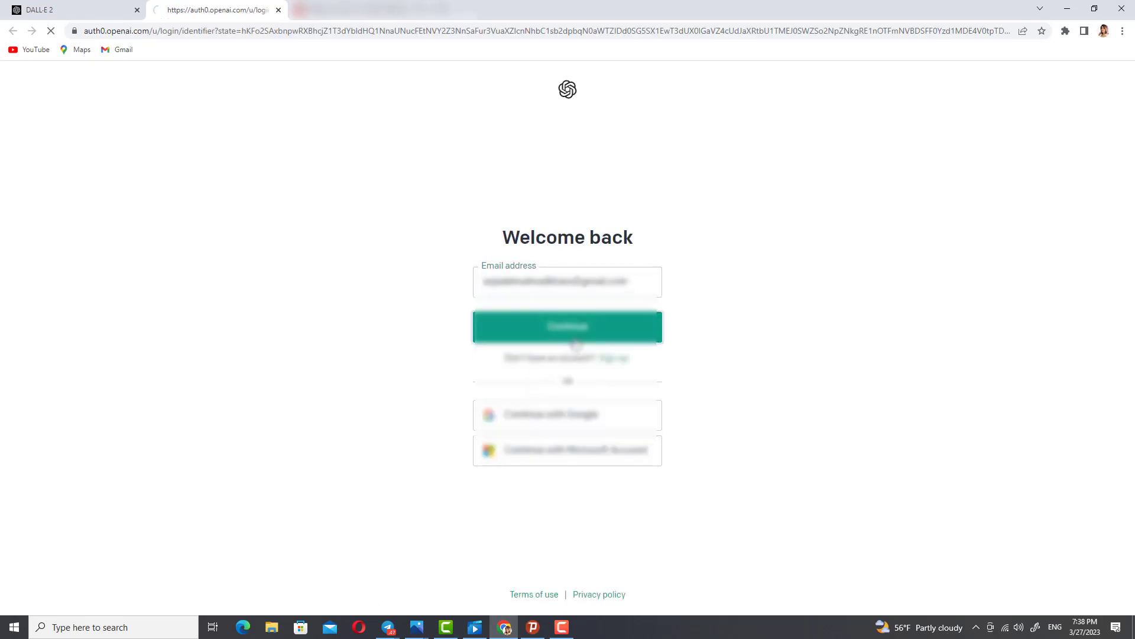
type("*")
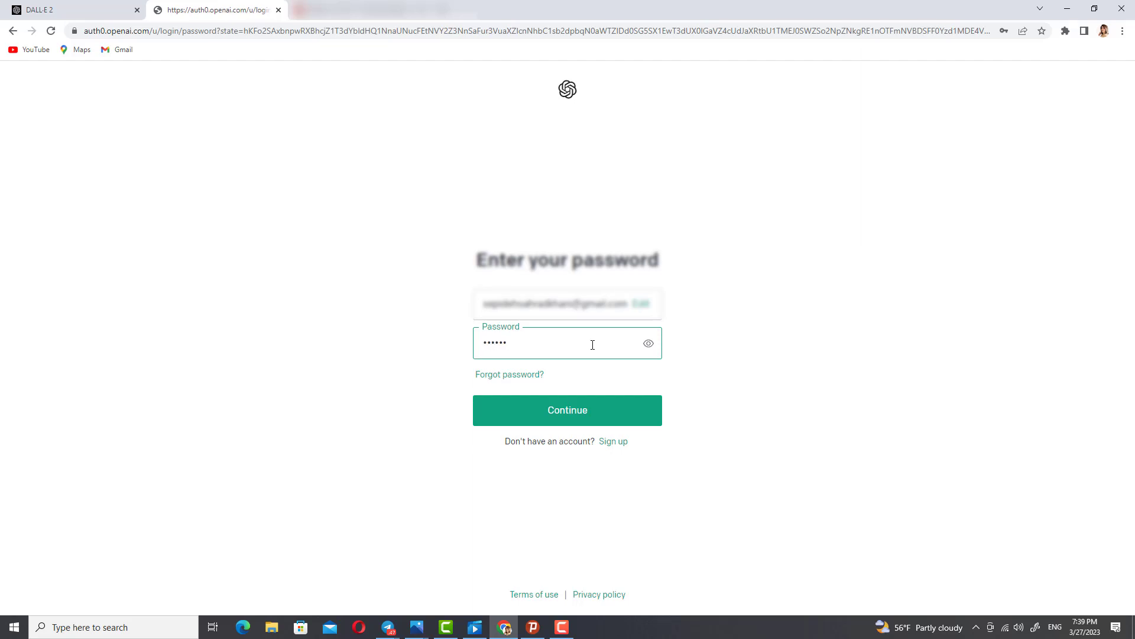
left_click(507, 403)
- Enter your first and last name and choose France as the phone country
type("M")
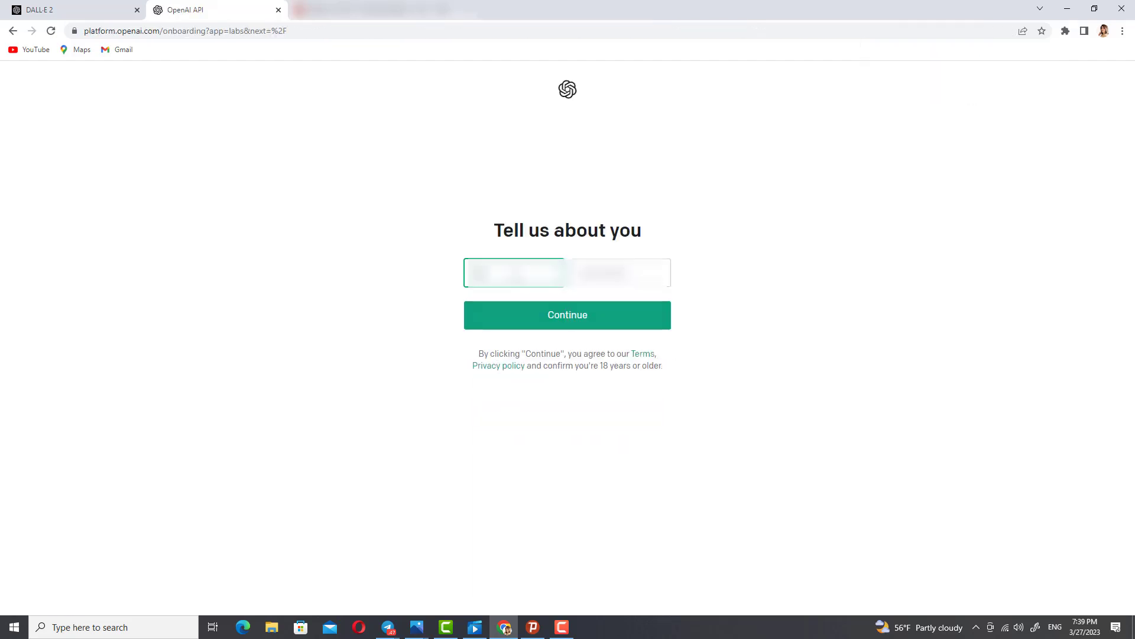
key("Tab")
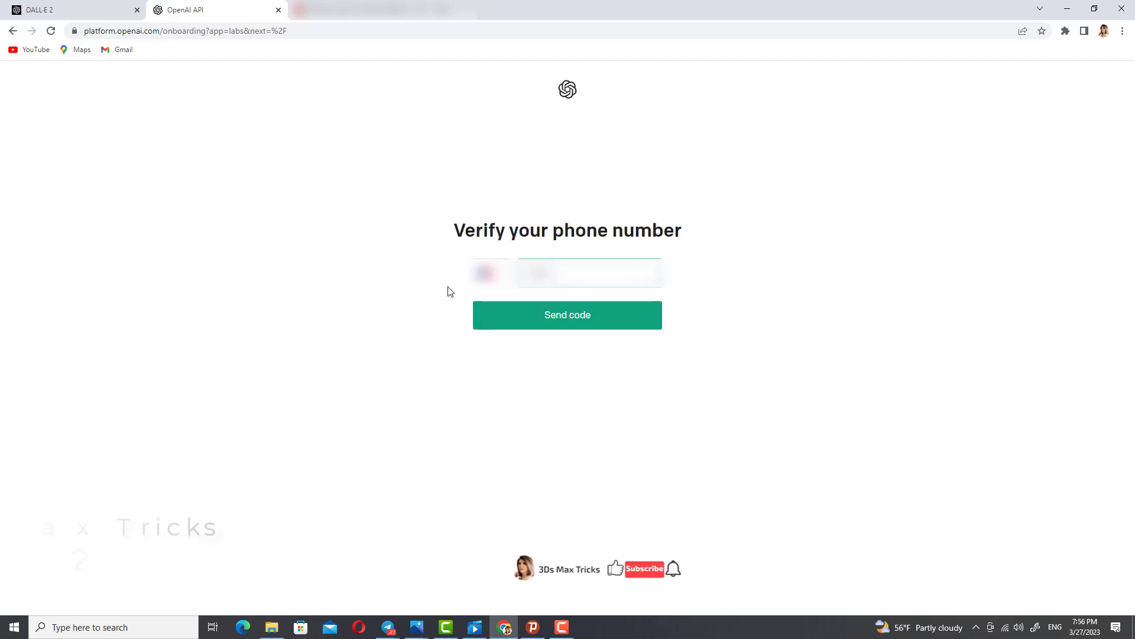
left_click(486, 272)
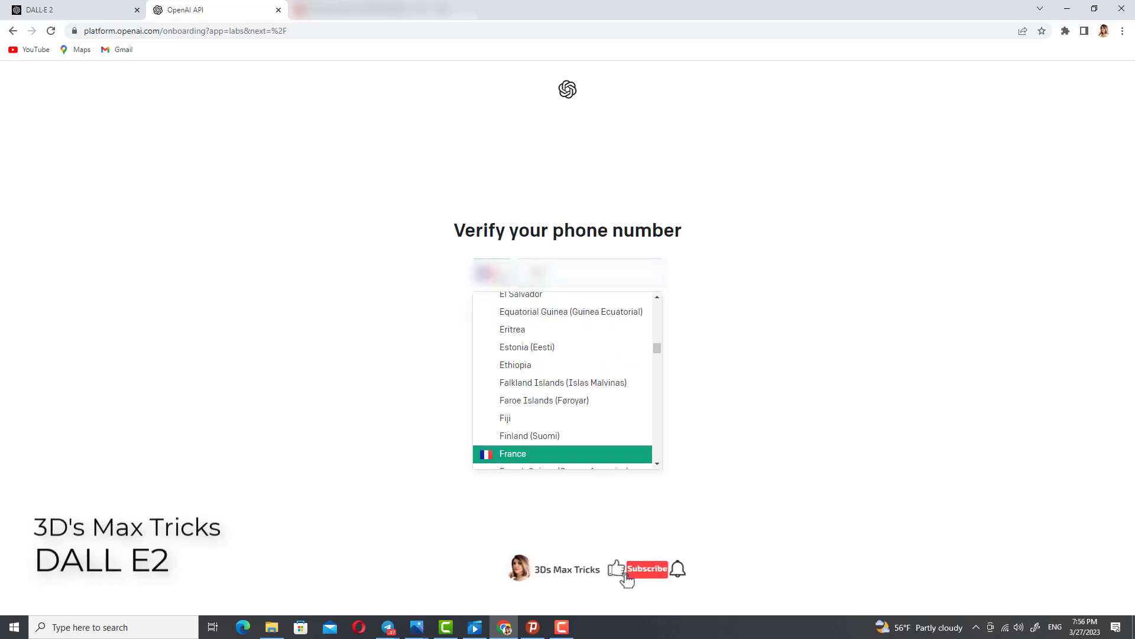
left_click(513, 453)
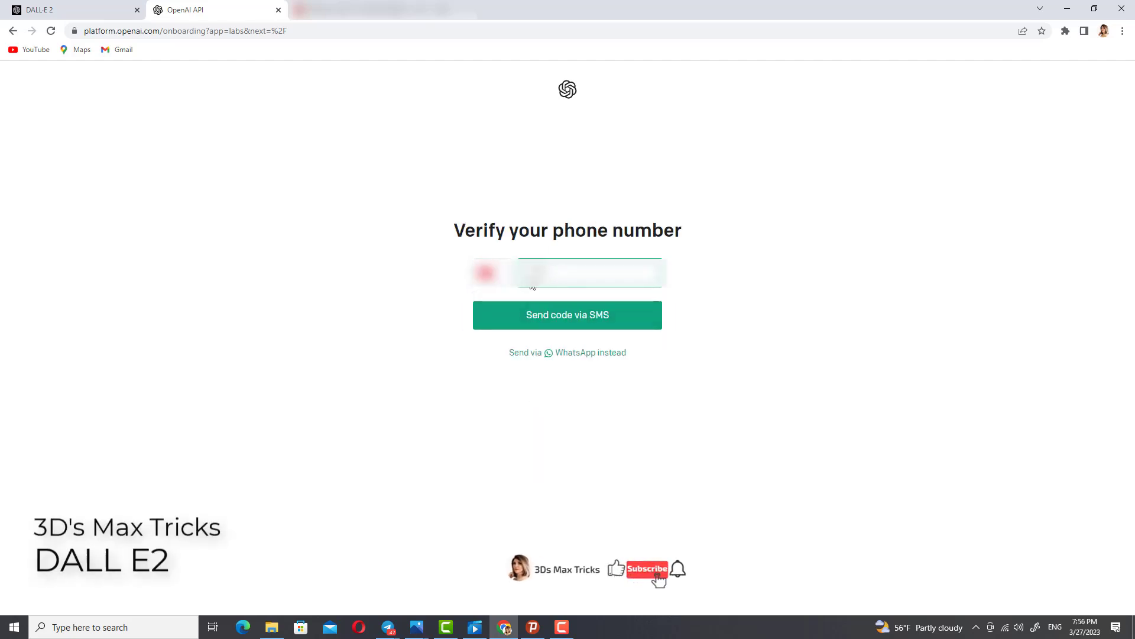
- Request the SMS verification code, dismiss both welcome screens, and browse the example gallery
left_click(601, 325)
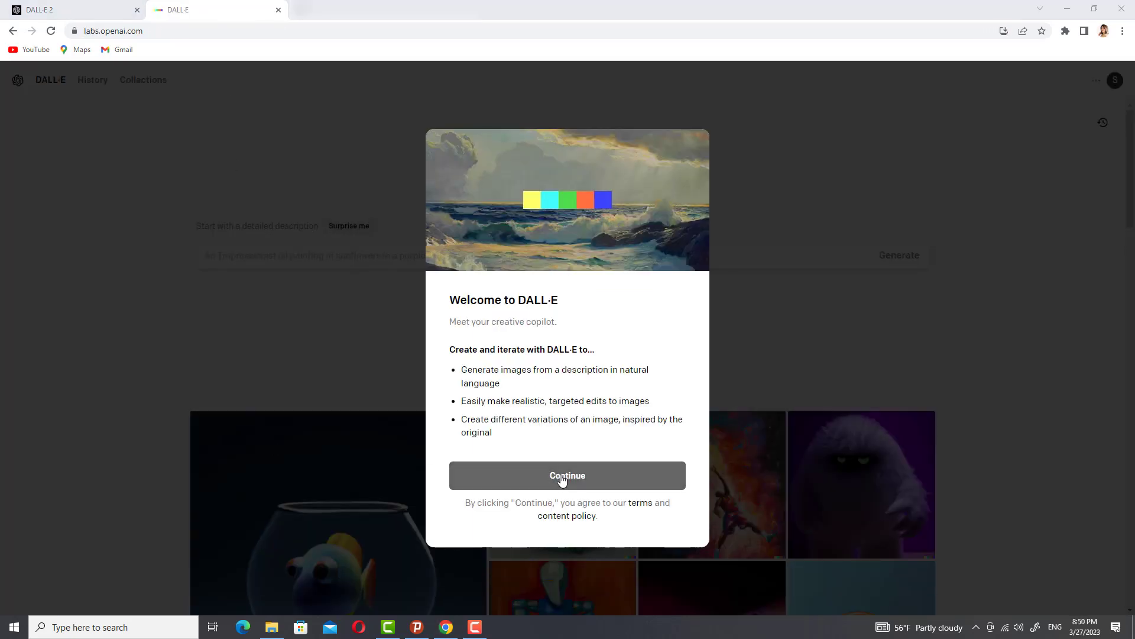
left_click(562, 477)
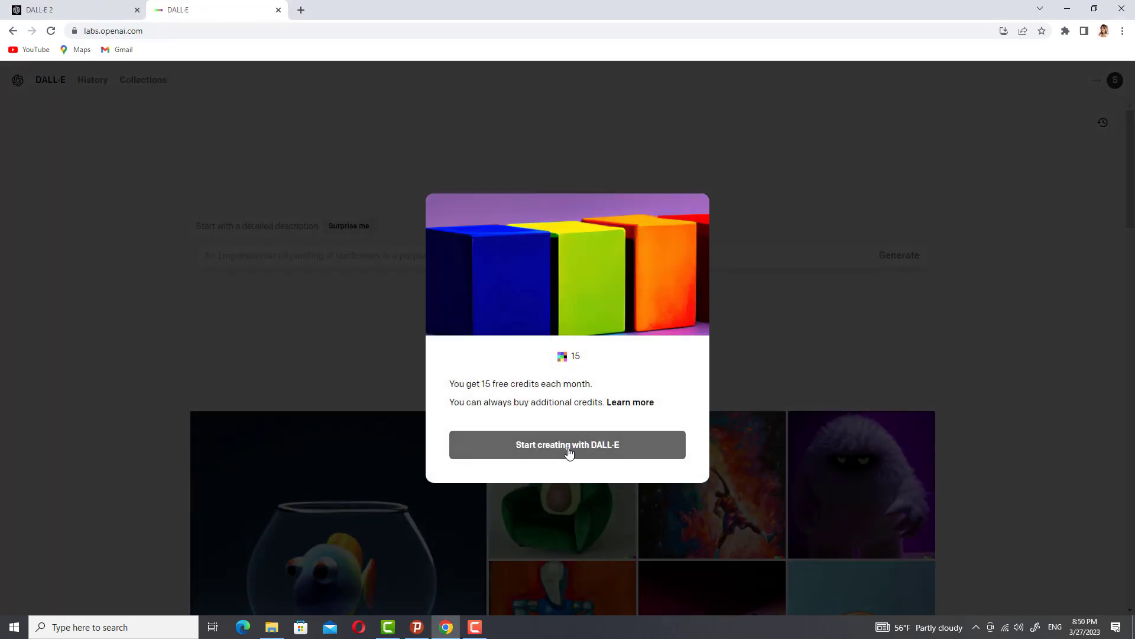
left_click(568, 454)
scroll(586, 342, "down", 3)
scroll(586, 332, "up", 1)
scroll(595, 294, "down", 7)
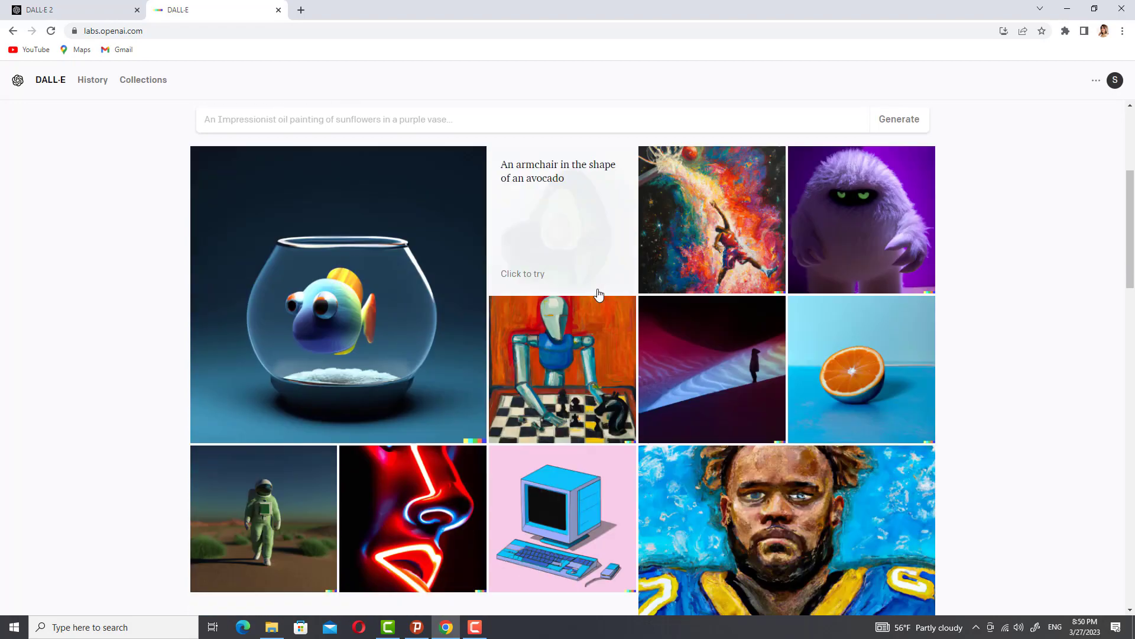
scroll(704, 248, "up", 1)
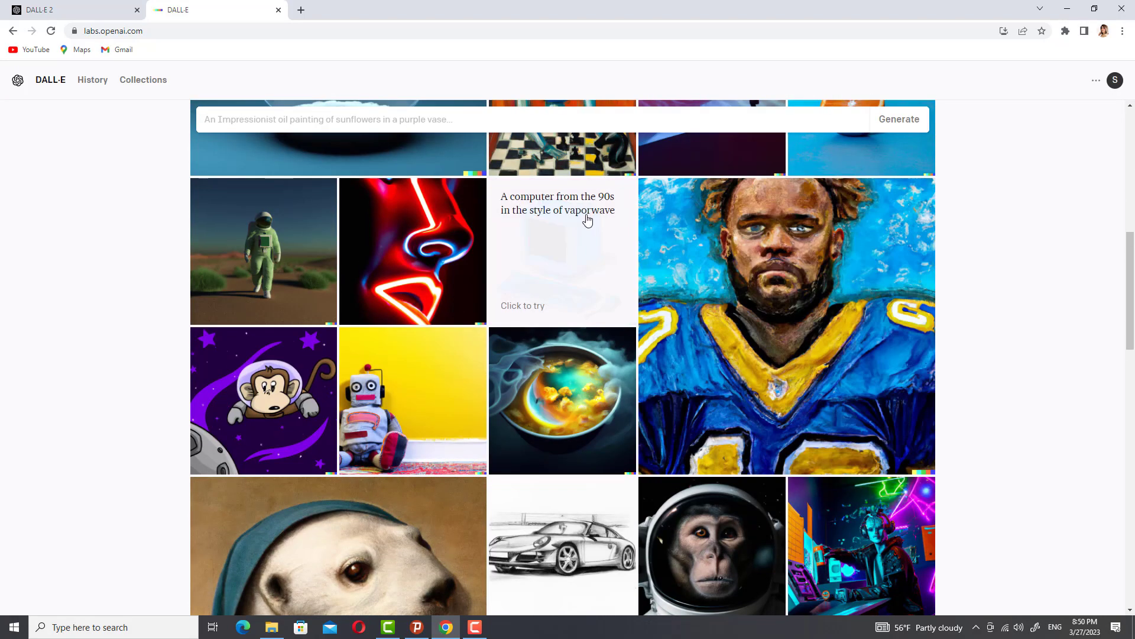
scroll(587, 220, "up", 3)
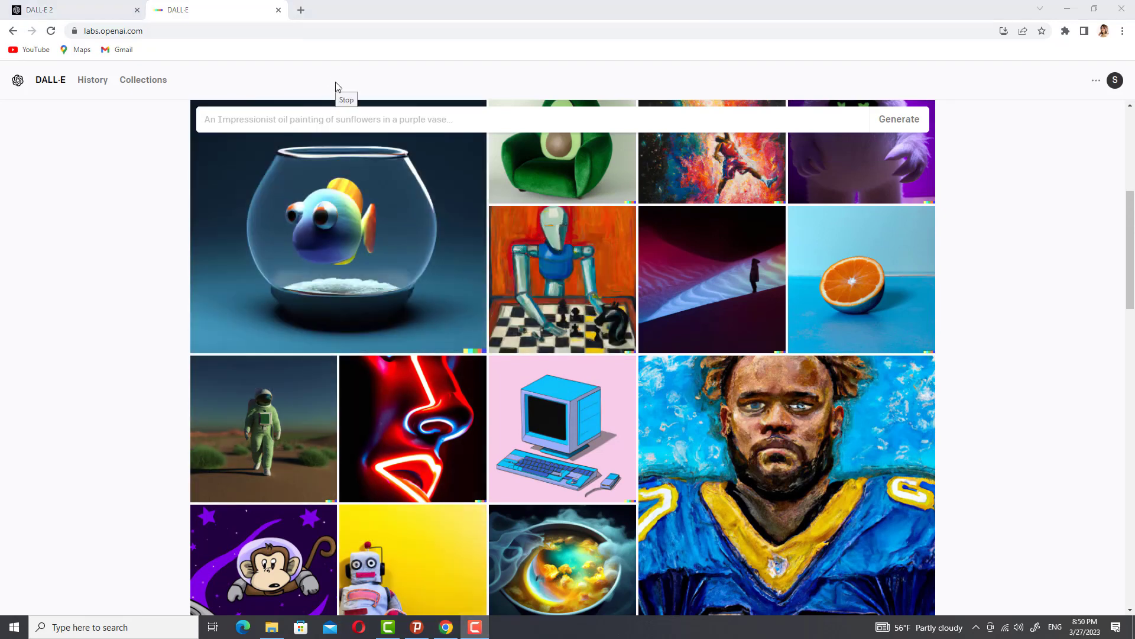
- Generate four images from the prompt 'texture onyx slabe'
type("texture onyx")
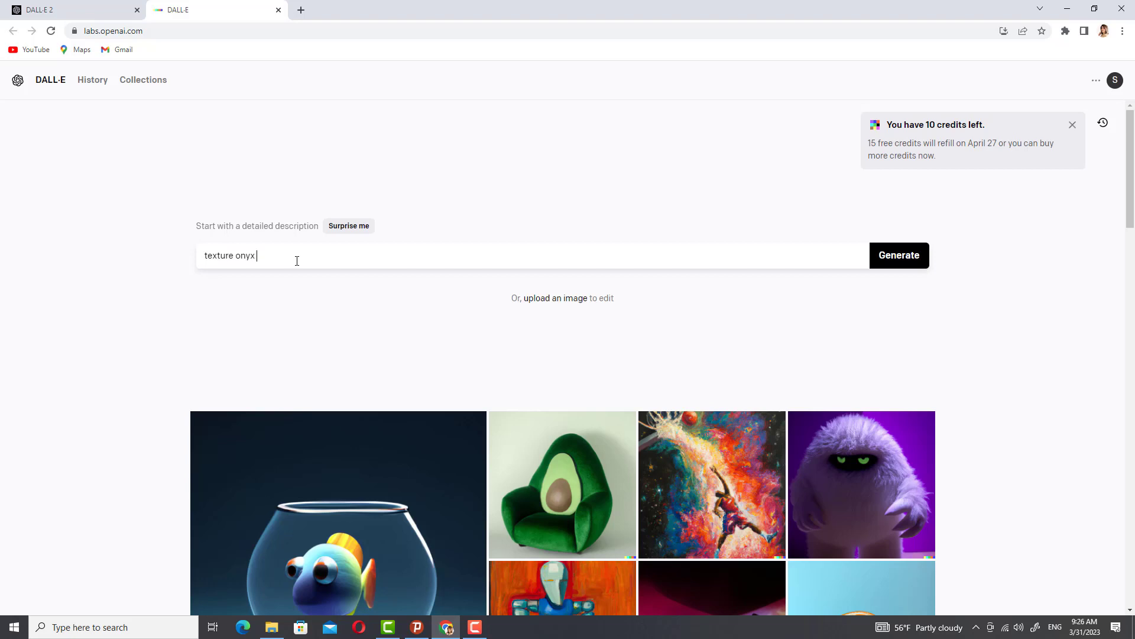
type(" slabe")
left_click(909, 264)
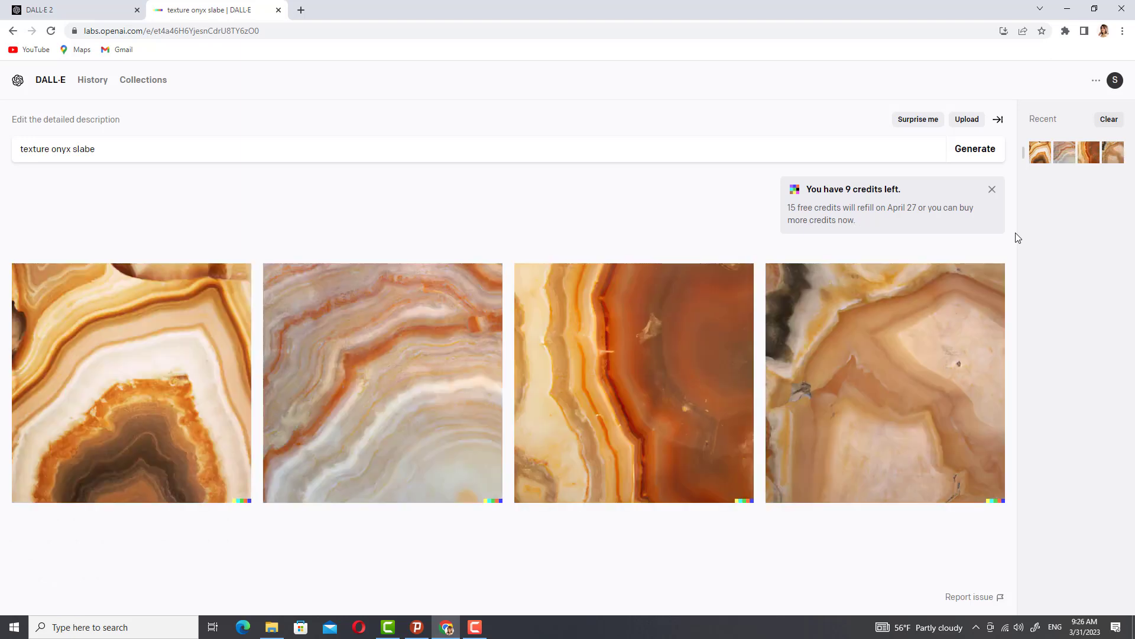
- Open the second onyx image and generate four variations of it
left_click(369, 361)
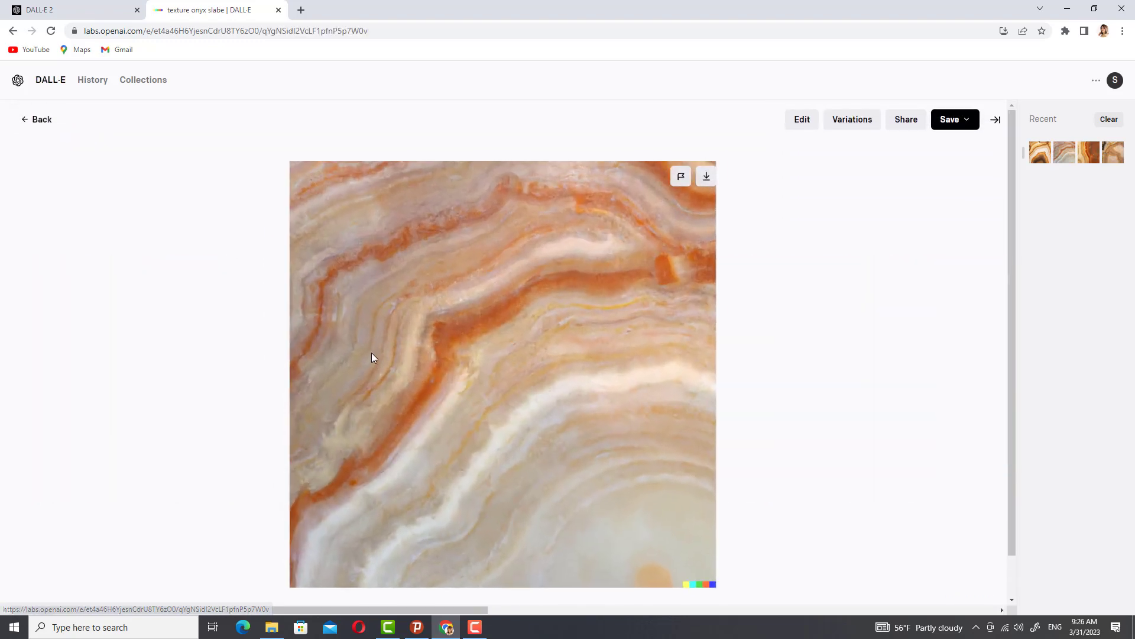
left_click(852, 124)
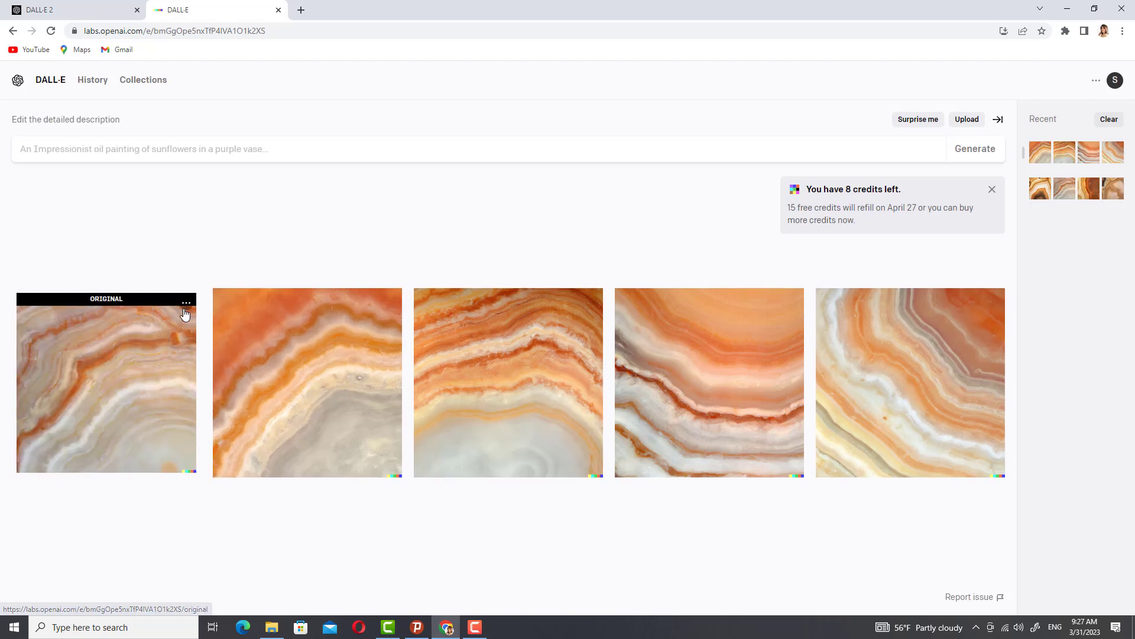
mouse_move(128, 359)
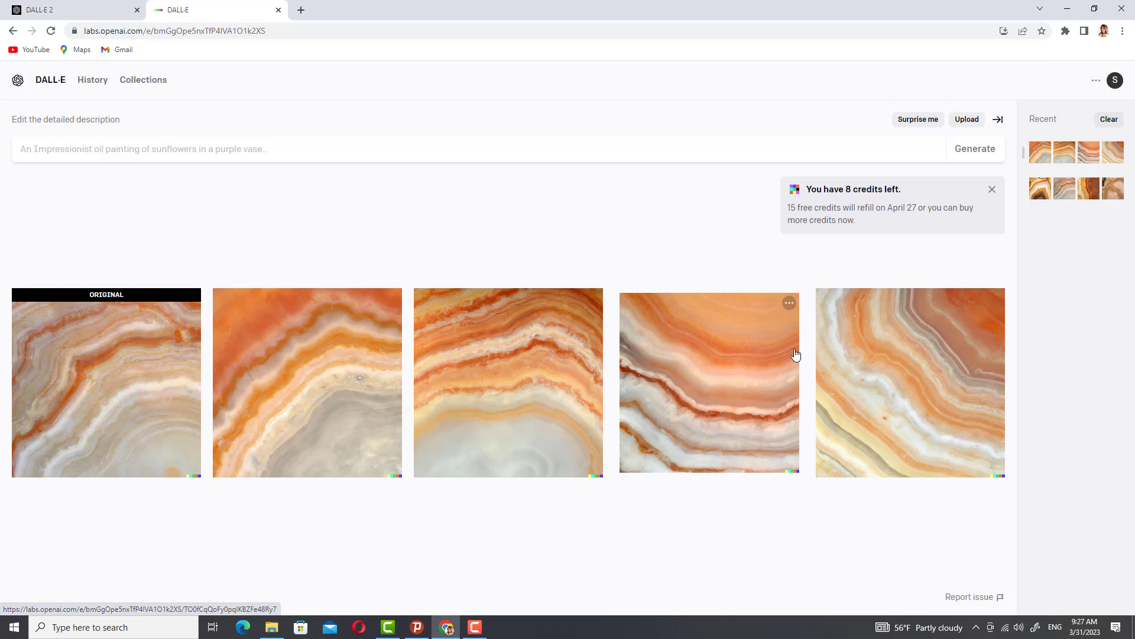
- Reopen the 'texture onyx slabe' set and download its second image as a PNG
left_click(1064, 197)
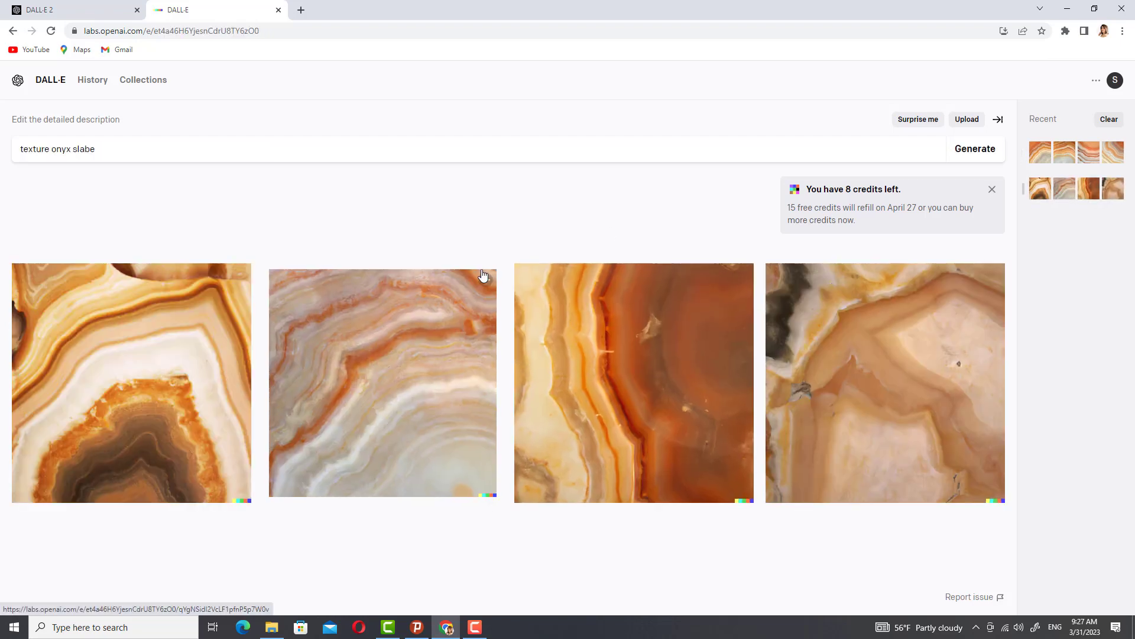
left_click(467, 307)
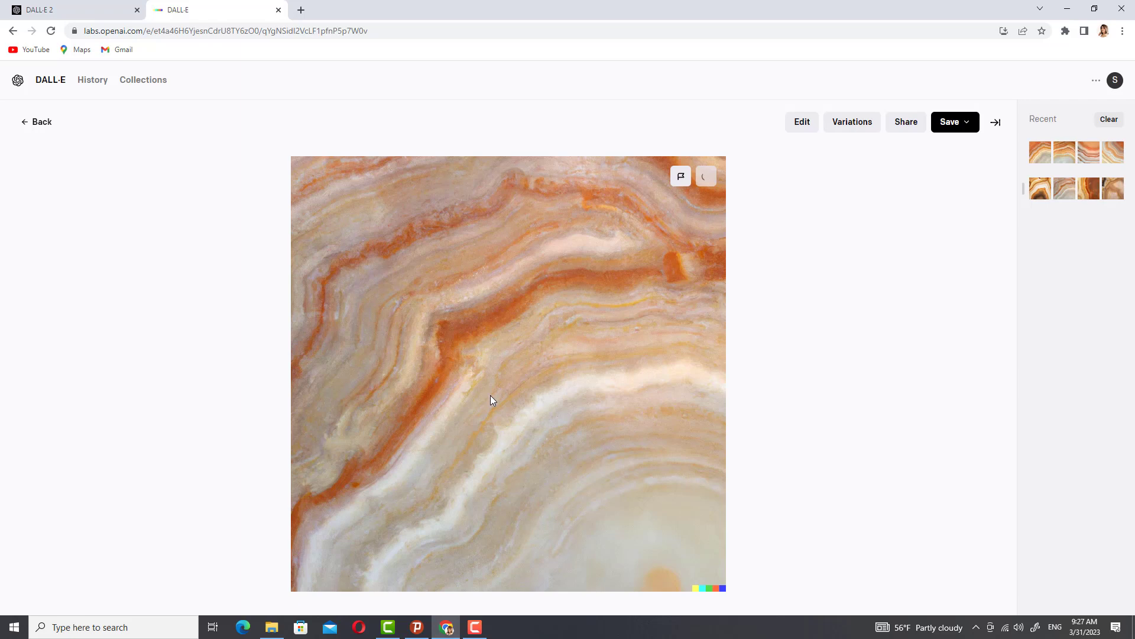
left_click(968, 124)
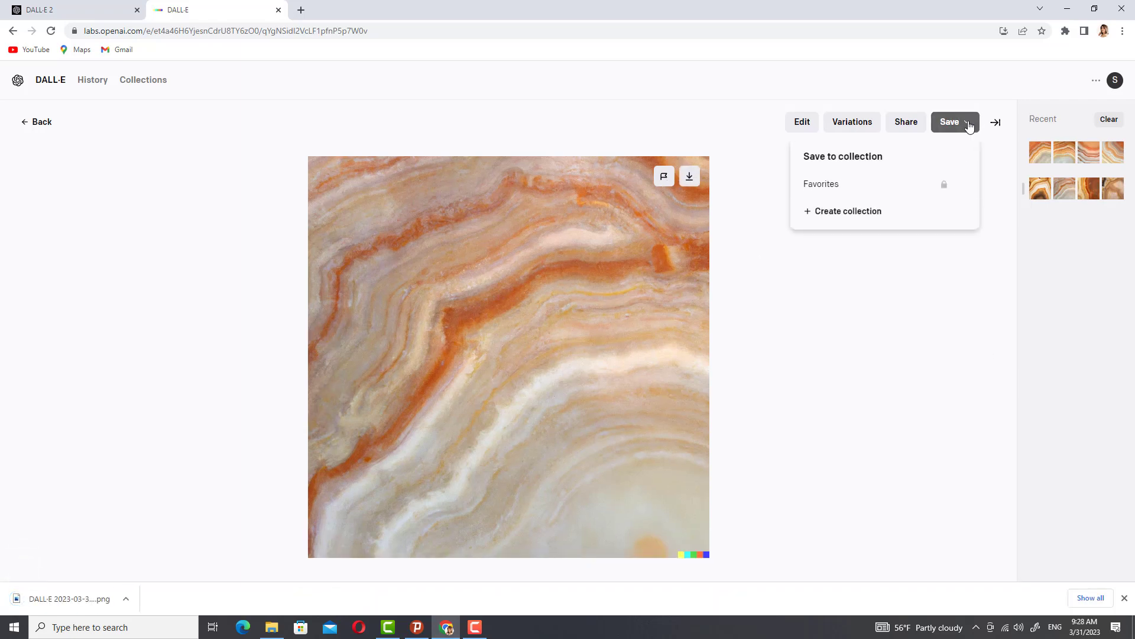
left_click(876, 188)
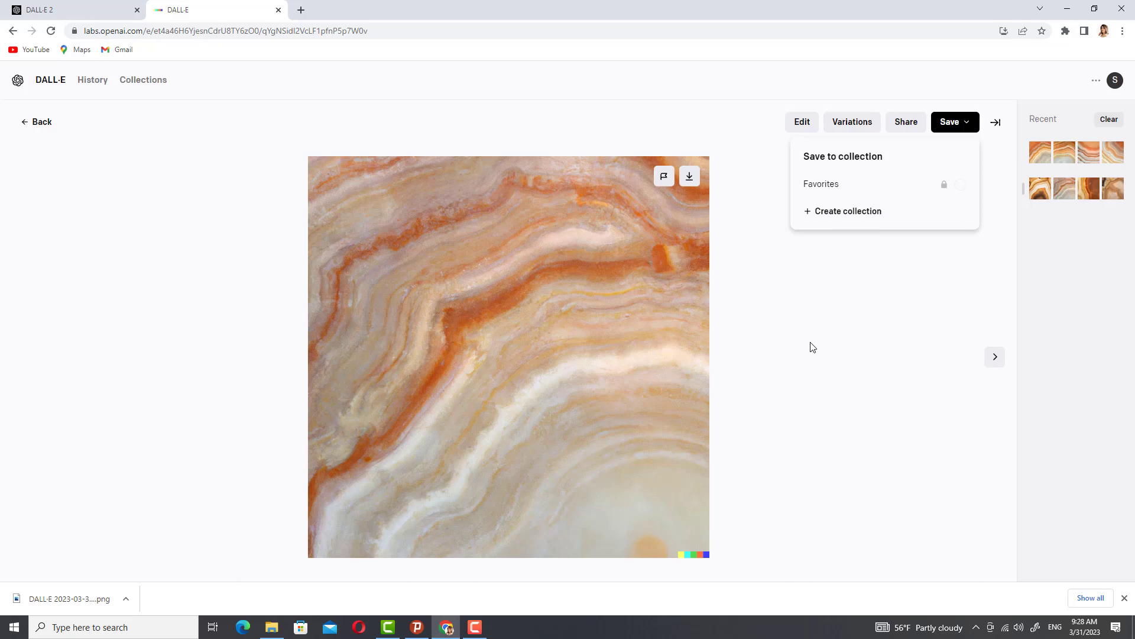
left_click(783, 273)
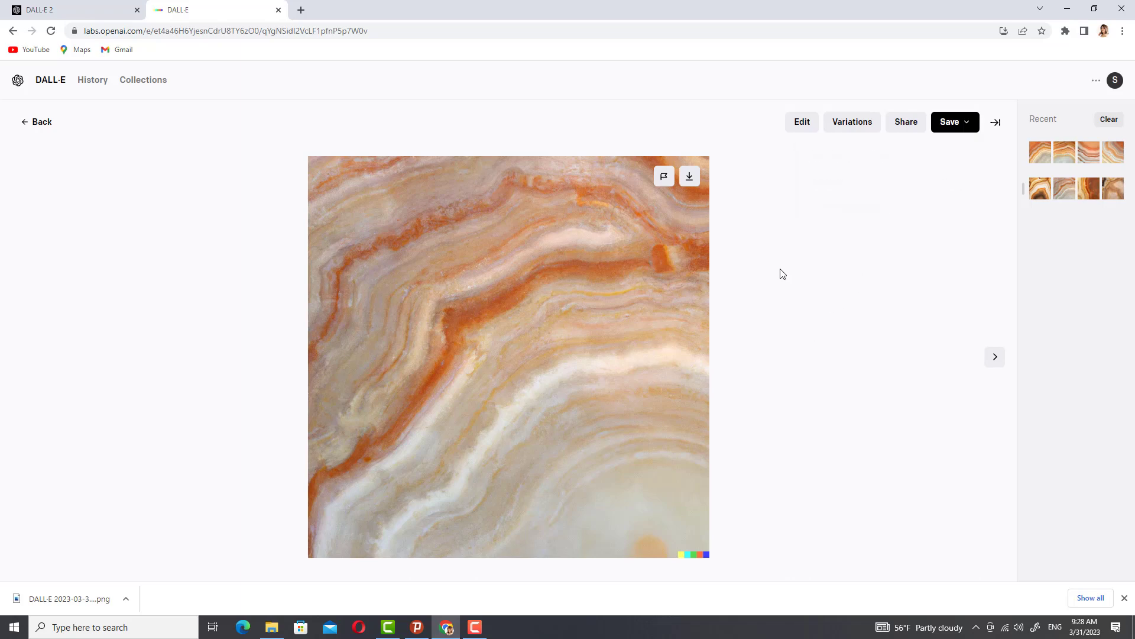